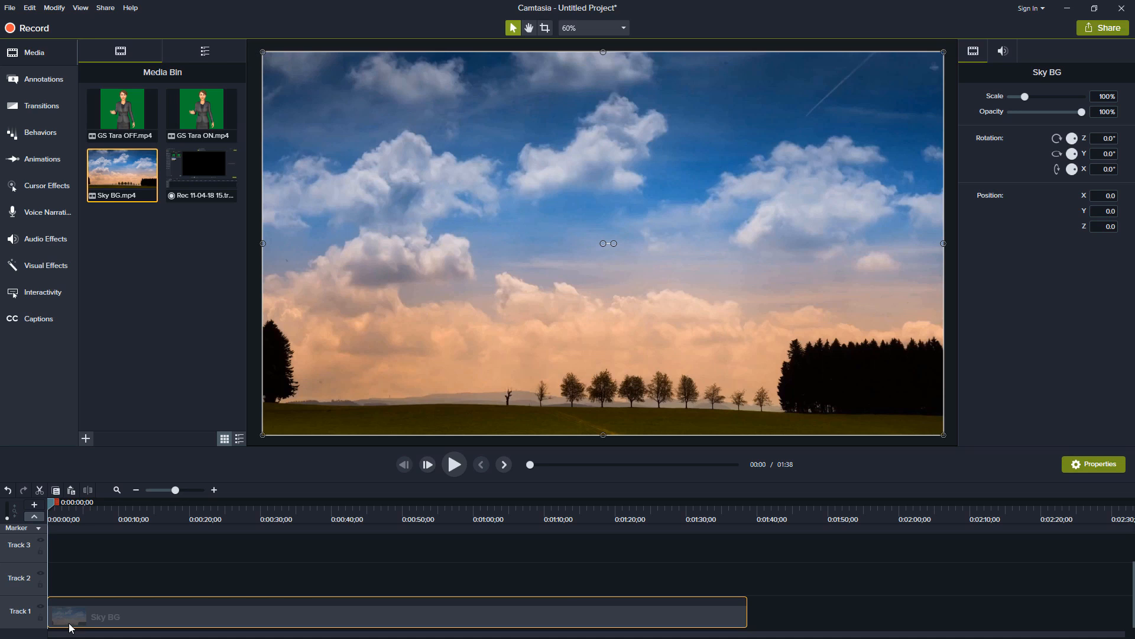
# - Add the GS Tara OFF clip to Track 2 and the GS Tara ON clip to Track 3, both starting at 0:00
pyautogui.moveTo(122, 138); pyautogui.dragTo(35, 577)
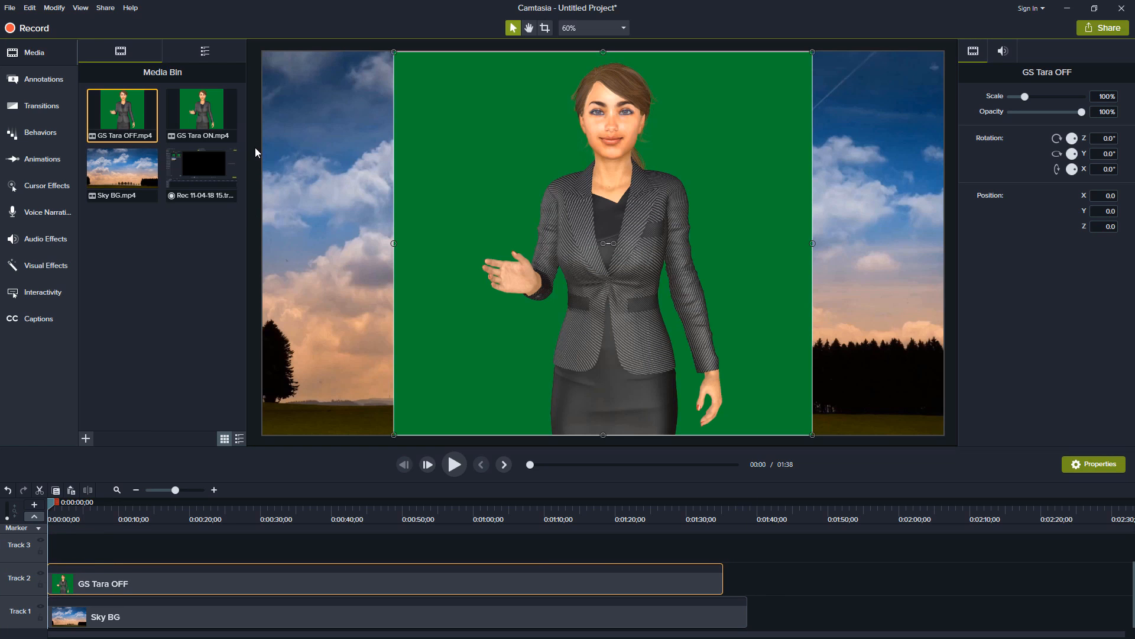
pyautogui.moveTo(206, 136); pyautogui.dragTo(55, 550)
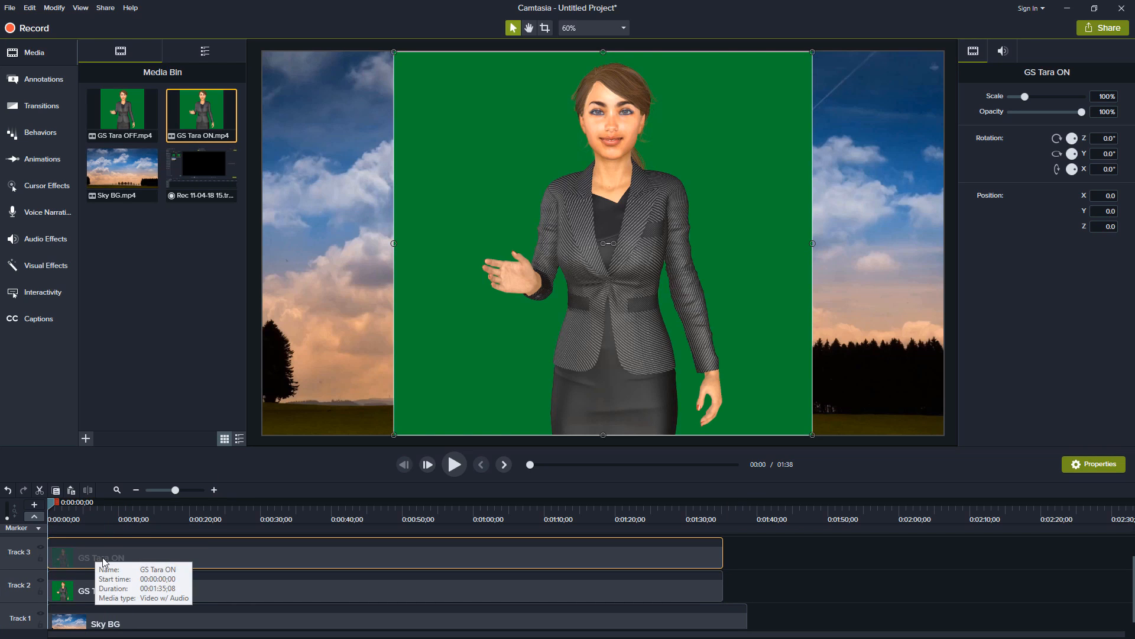
pyautogui.moveTo(109, 582); pyautogui.dragTo(108, 583)
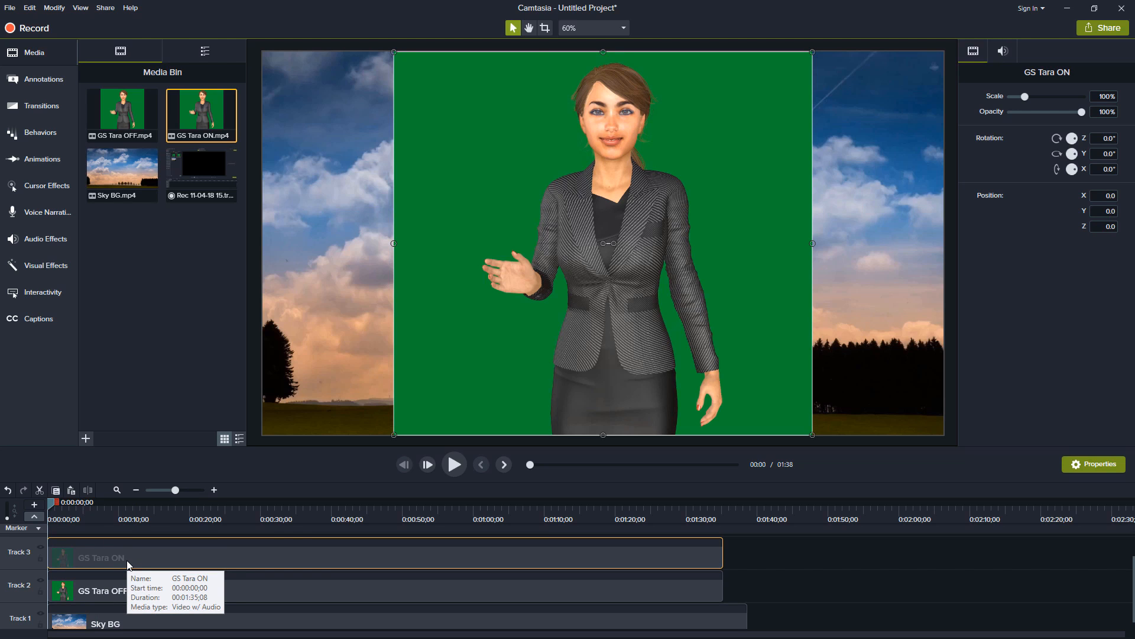
# - Preview the GS Tara ON clip and, with Track 3 temporarily disabled, the GS Tara OFF clip, returning the playhead to the start
pyautogui.click(453, 465)
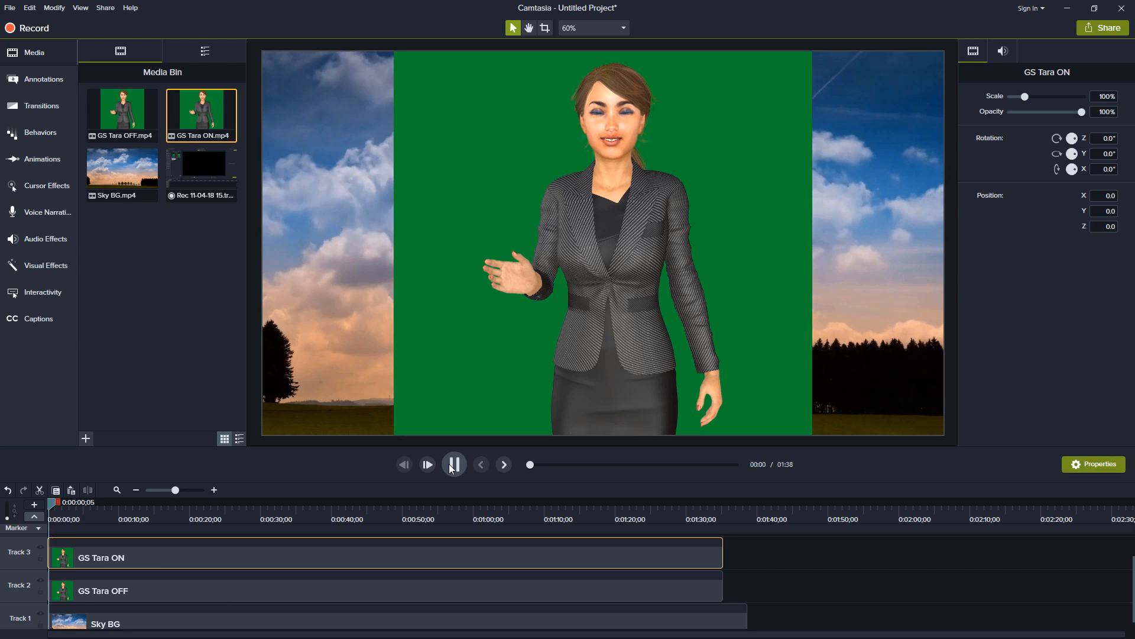
pyautogui.click(453, 465)
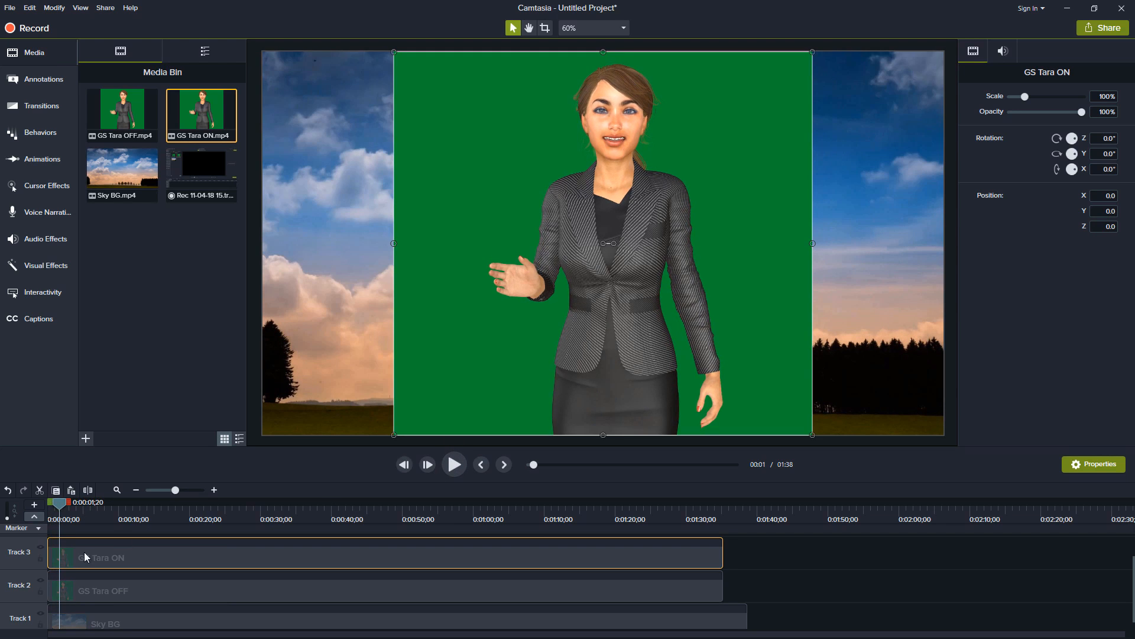
pyautogui.click(40, 547)
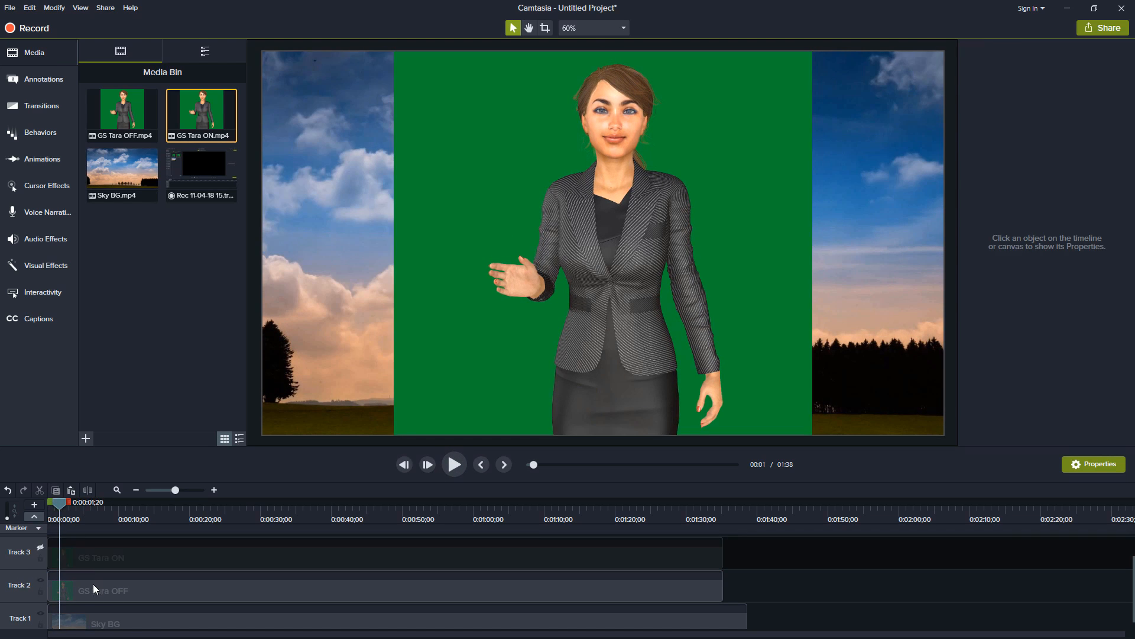
pyautogui.click(456, 468)
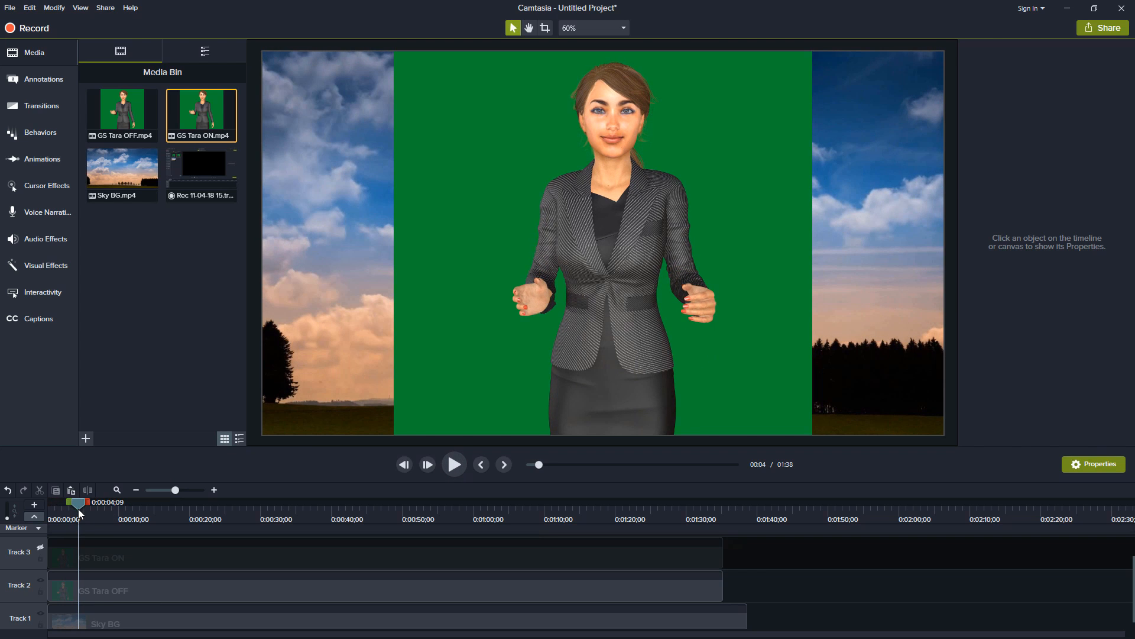
pyautogui.moveTo(78, 509); pyautogui.dragTo(48, 509)
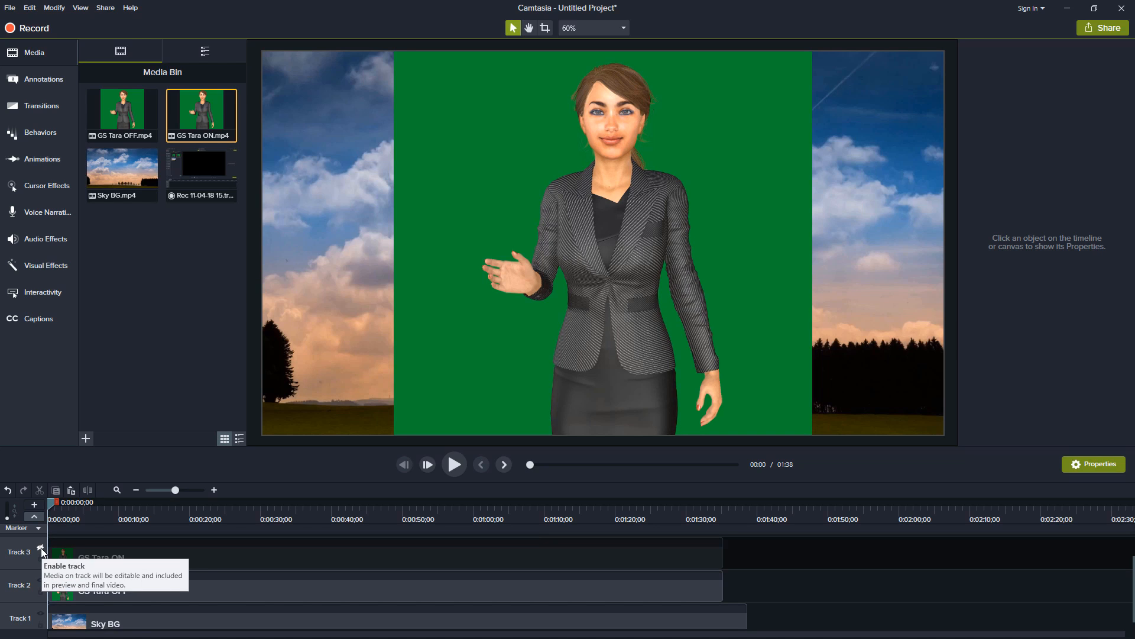
pyautogui.click(41, 548)
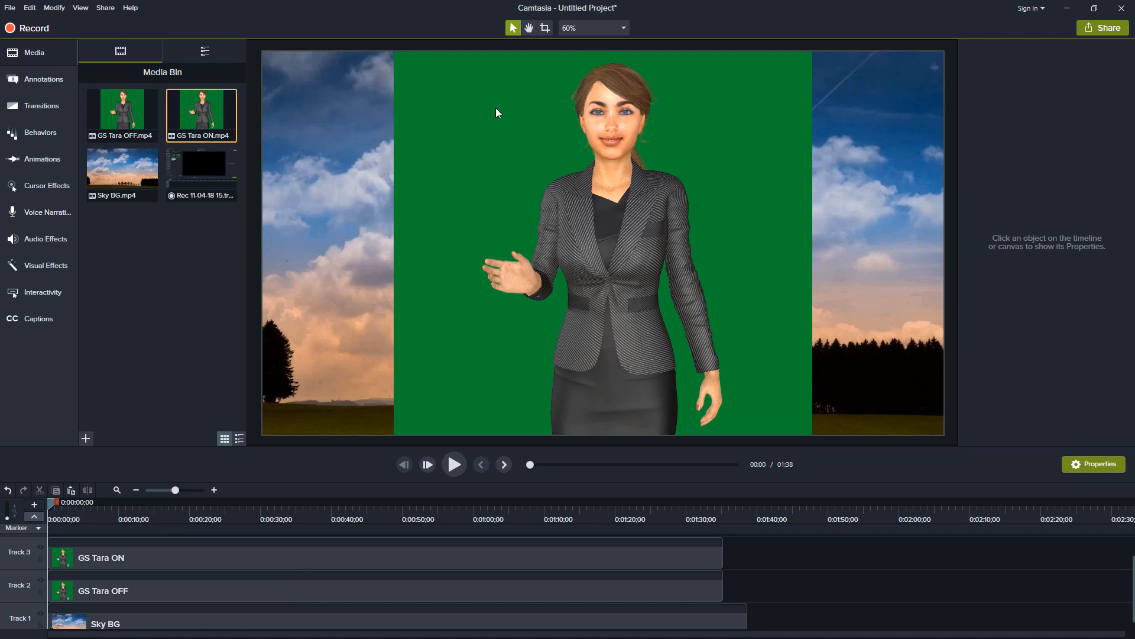
# - Scale both Tara clips to 78.1% and place them at the canvas's lower right, with GS Tara OFF at X 499.3, Y -118.3
pyautogui.moveTo(429, 75); pyautogui.dragTo(667, 135)
pyautogui.click(421, 160)
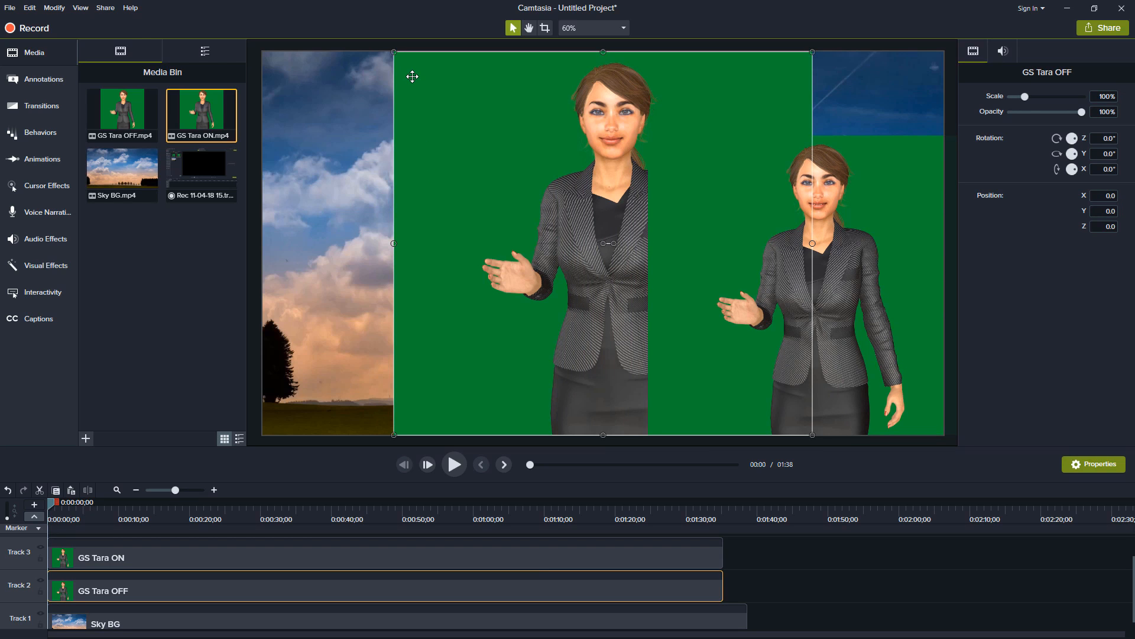
pyautogui.moveTo(392, 51); pyautogui.dragTo(485, 157)
pyautogui.moveTo(526, 207); pyautogui.dragTo(659, 201)
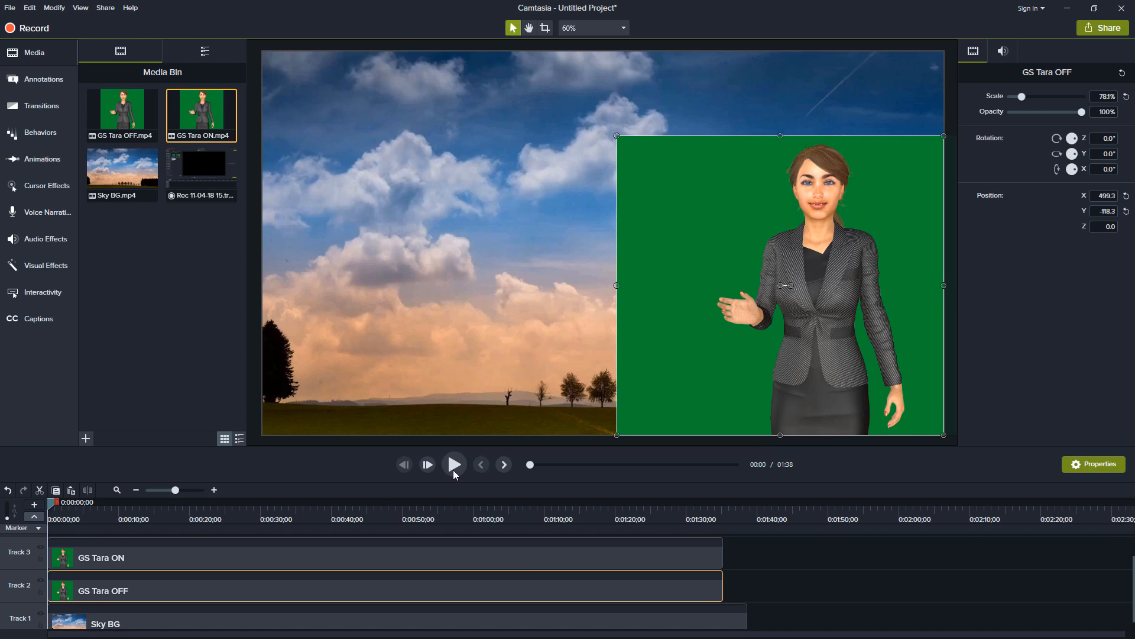
# - Disable Track 3 and apply Remove a Color to the GS Tara OFF clip, sampling its green background
pyautogui.click(41, 549)
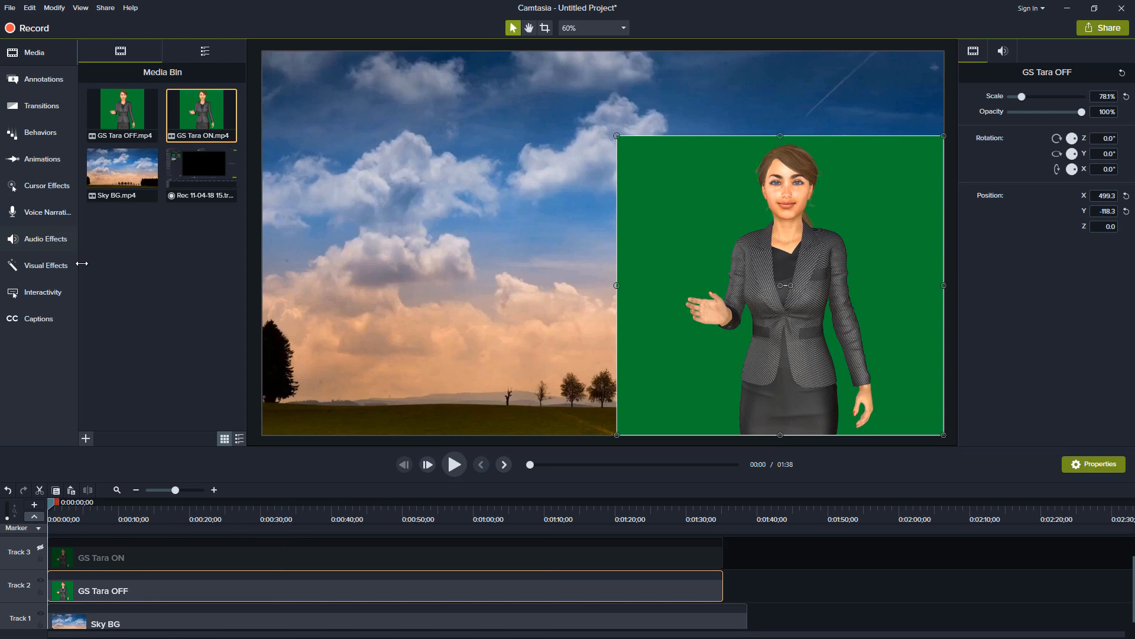
pyautogui.click(49, 267)
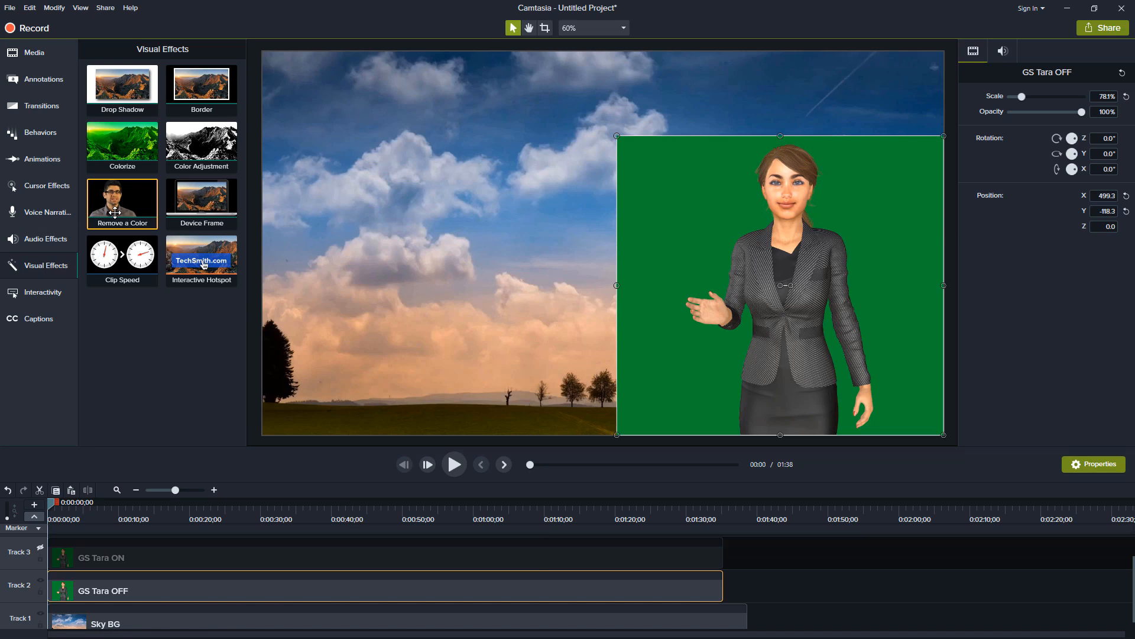
pyautogui.moveTo(115, 212); pyautogui.dragTo(118, 594)
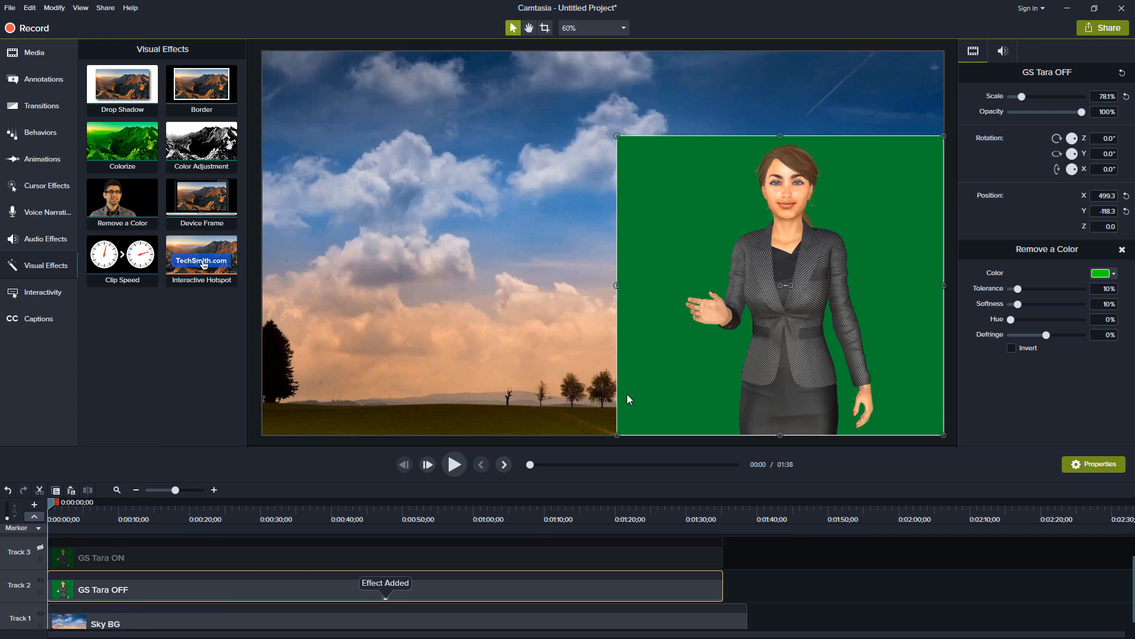
pyautogui.click(1114, 275)
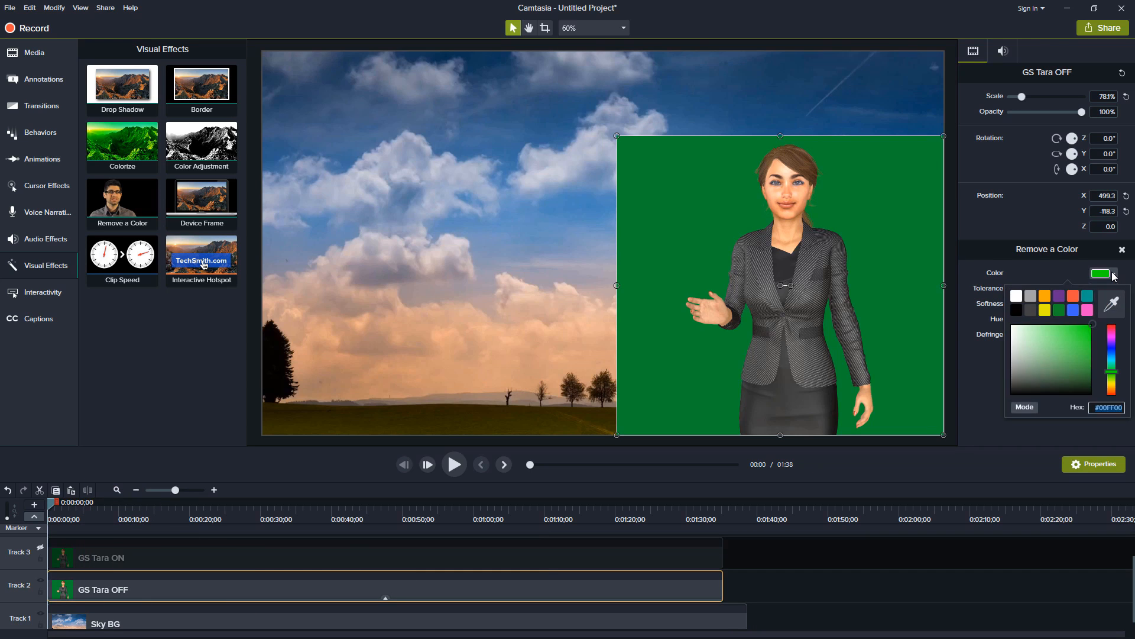
pyautogui.click(1113, 306)
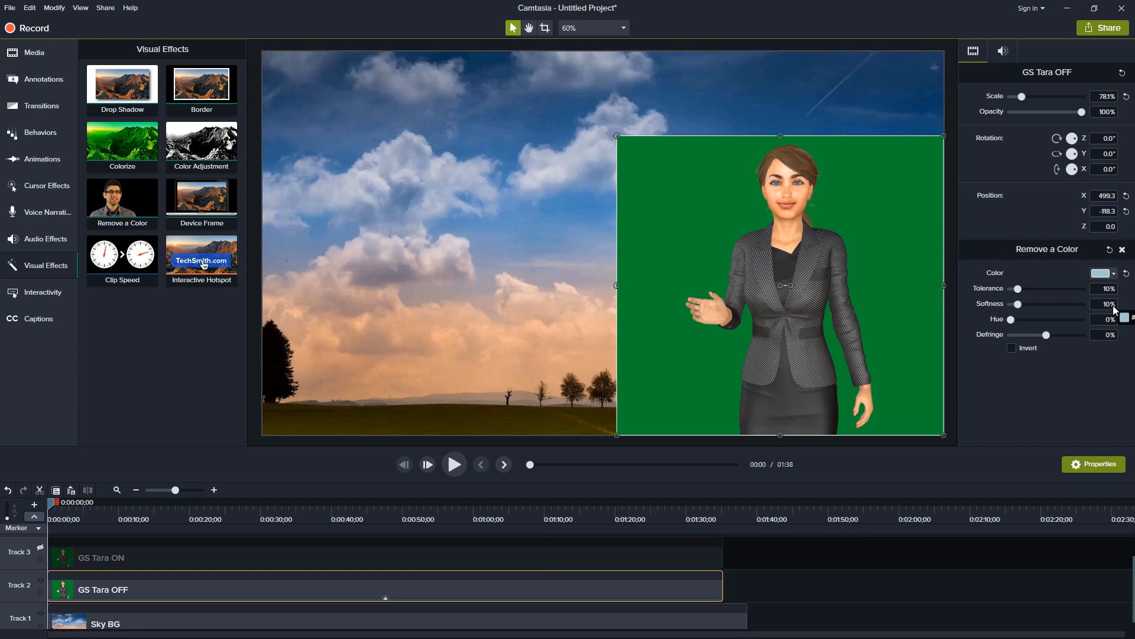
pyautogui.click(919, 216)
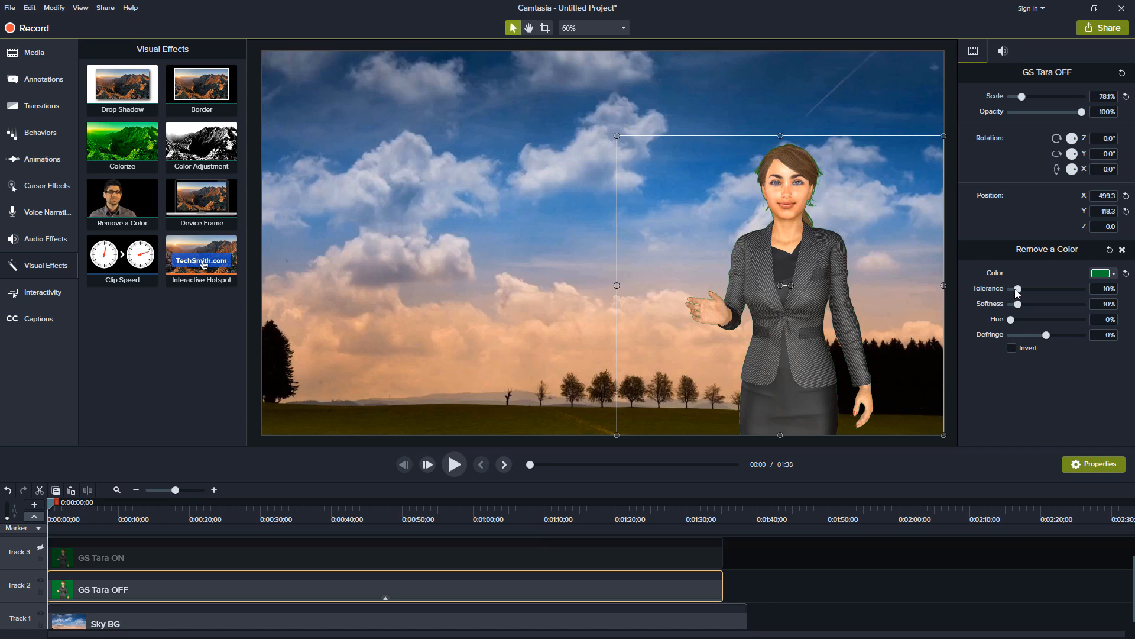
# - Set GS Tara OFF's color removal to 18% tolerance, 12% softness, 0% hue and -40% defringe
pyautogui.moveTo(1019, 290); pyautogui.dragTo(1030, 289)
pyautogui.moveTo(1018, 305); pyautogui.dragTo(1021, 306)
pyautogui.moveTo(1013, 319)
pyautogui.mouseDown()
pyautogui.moveTo(1040, 317)
pyautogui.moveTo(1011, 315)
pyautogui.mouseUp()
pyautogui.moveTo(1044, 332); pyautogui.dragTo(1029, 337)
# - Re-enable Track 3, remove the sampled green background from GS Tara ON, and align that clip at X 499.3, Y -118.3
pyautogui.click(41, 548)
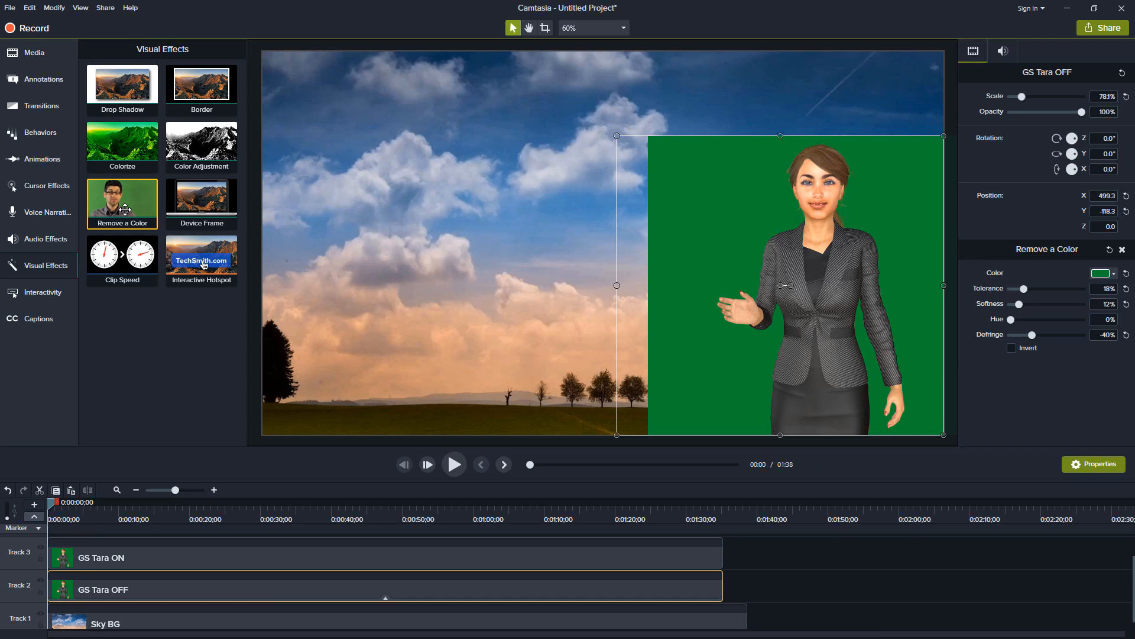
pyautogui.moveTo(125, 210); pyautogui.dragTo(173, 546)
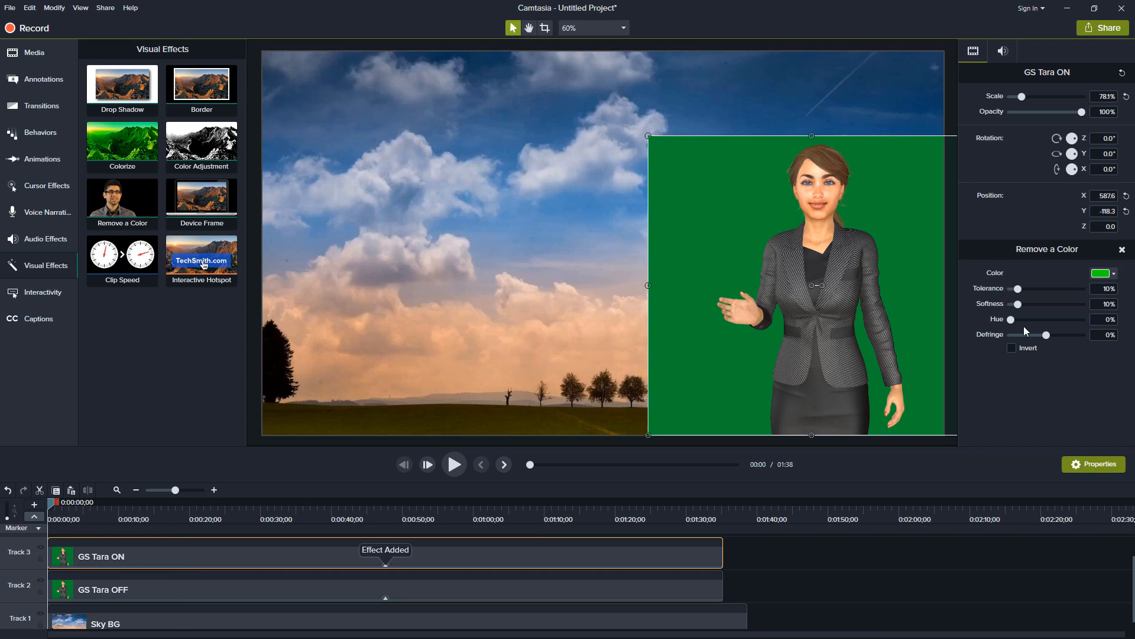
pyautogui.click(1119, 280)
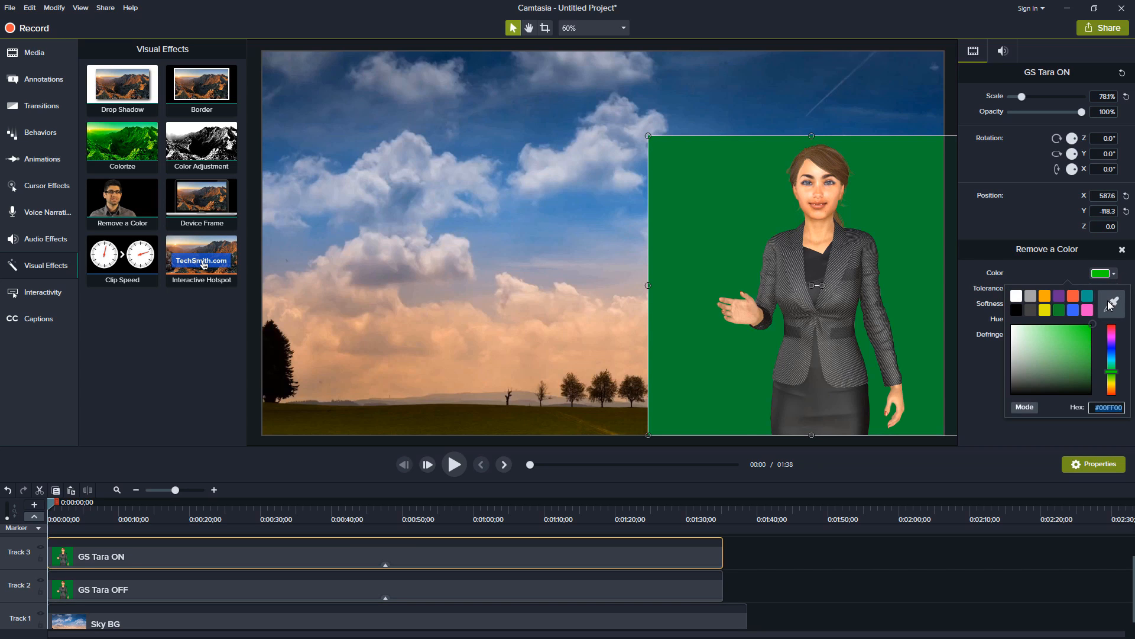
pyautogui.click(1108, 296)
pyautogui.click(913, 218)
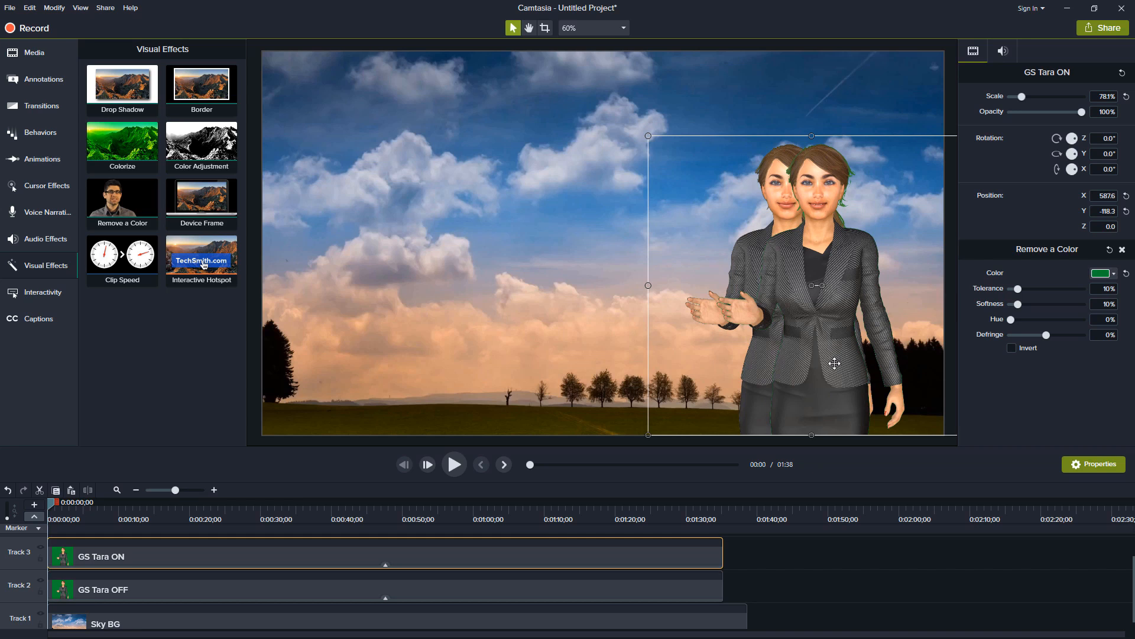
pyautogui.moveTo(820, 308); pyautogui.dragTo(793, 309)
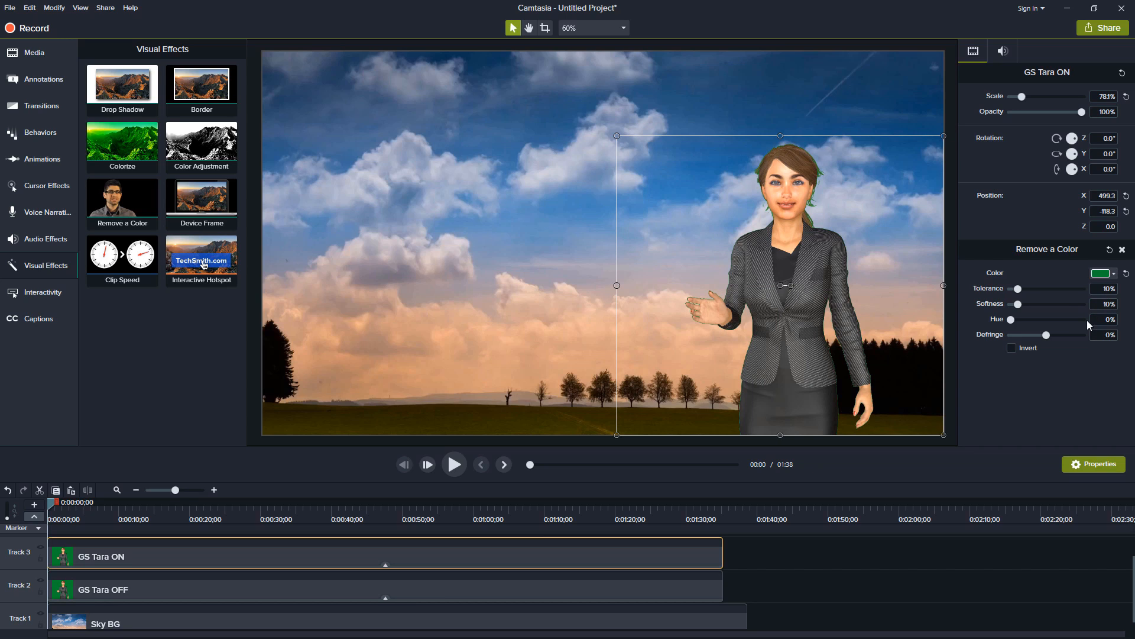
# - Match GS Tara ON's defringe to the GS Tara OFF clip by setting it to -40%
pyautogui.click(661, 591)
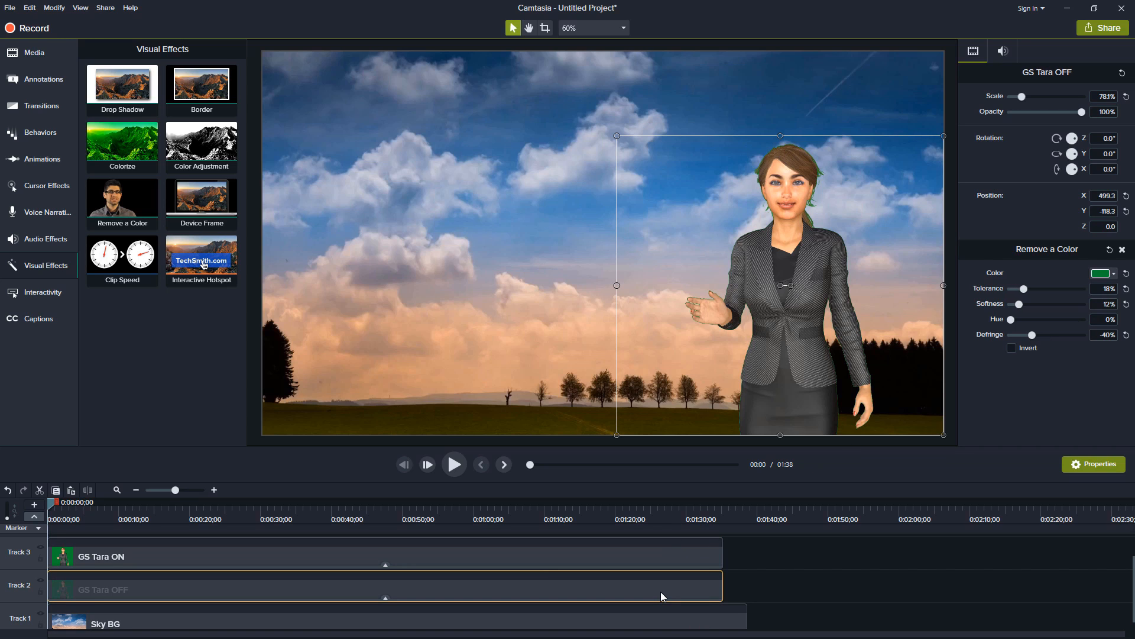
pyautogui.click(664, 548)
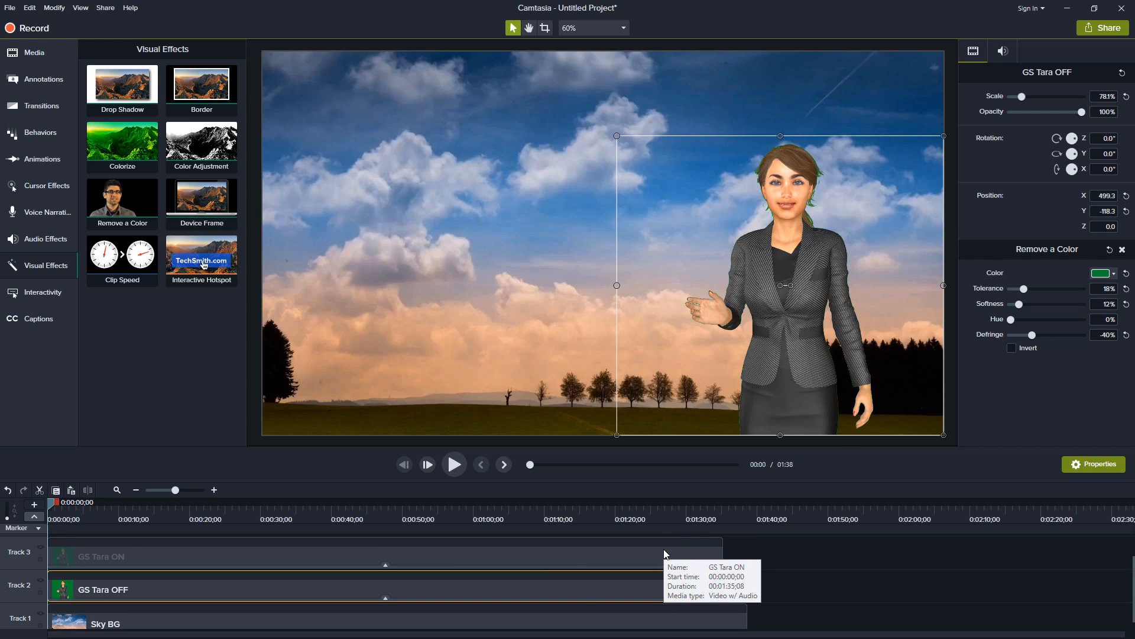
pyautogui.click(650, 586)
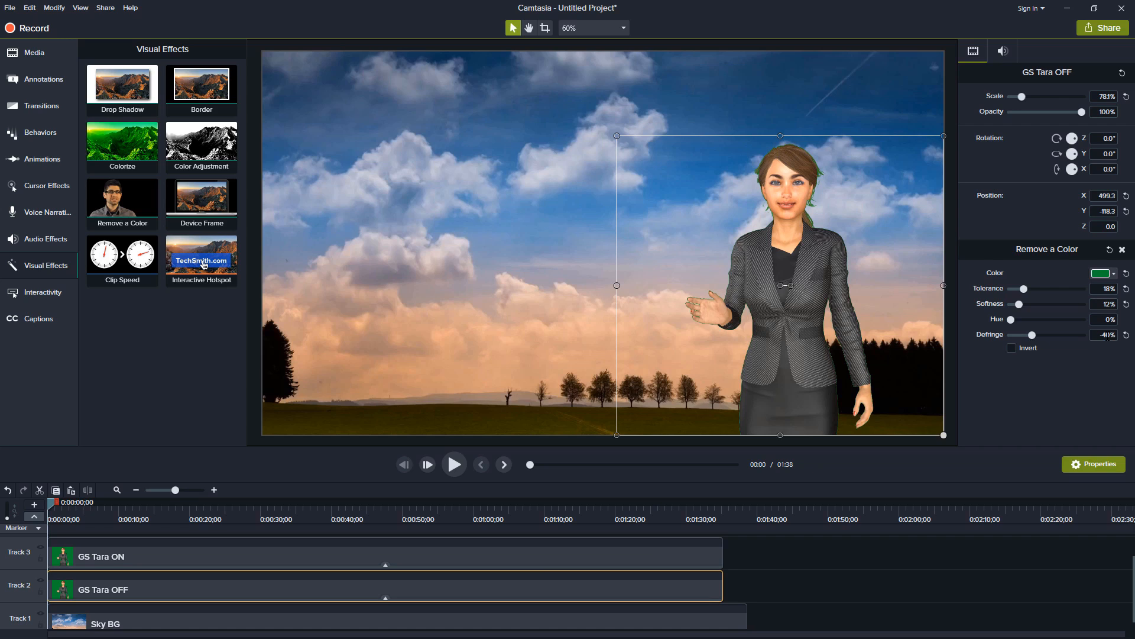
pyautogui.click(1105, 336)
pyautogui.moveTo(1101, 334); pyautogui.dragTo(1114, 337)
pyautogui.click(664, 562)
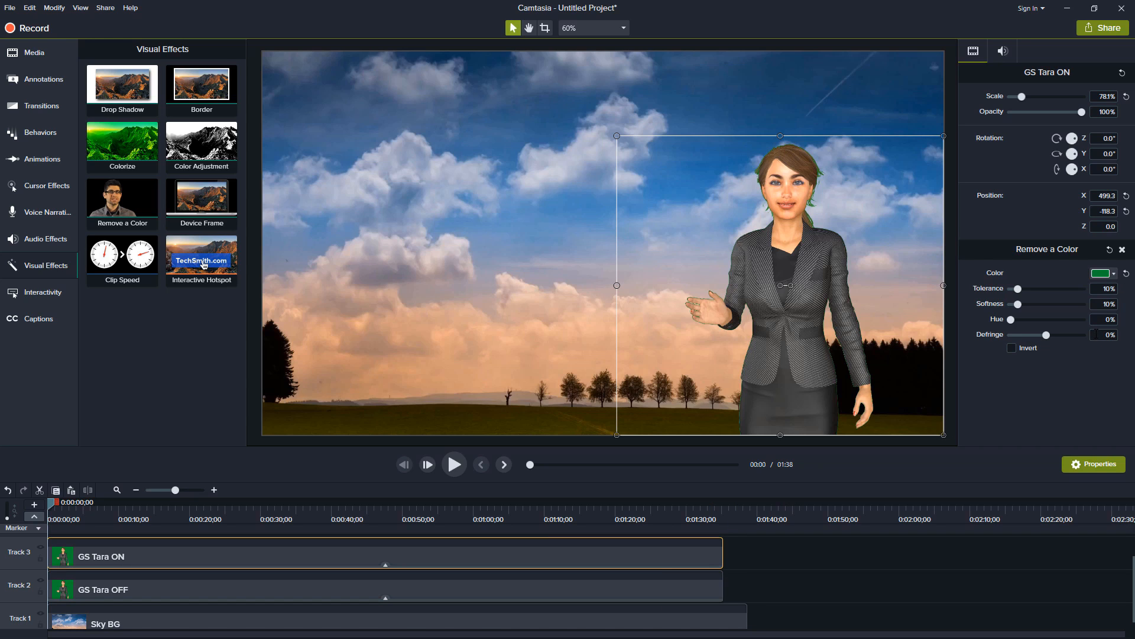
pyautogui.moveTo(1096, 334); pyautogui.dragTo(1122, 337)
pyautogui.write('-40')
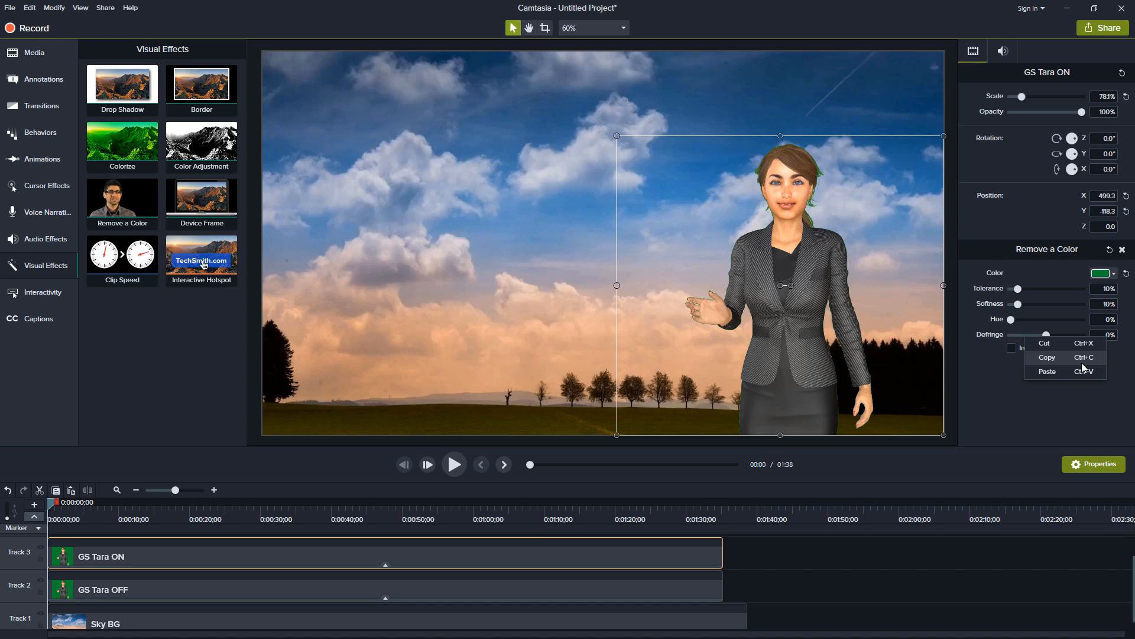
pyautogui.press('Return')
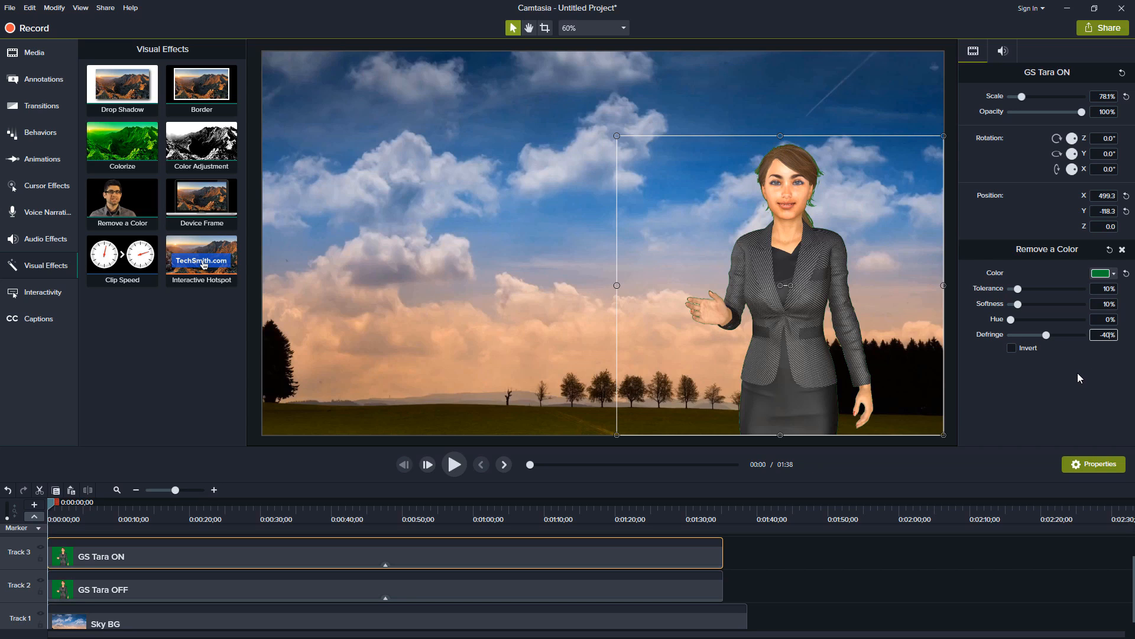
# - Copy the GS Tara OFF clip's 12% softness and 18% tolerance to GS Tara ON's color removal settings
pyautogui.click(509, 585)
pyautogui.click(1104, 304)
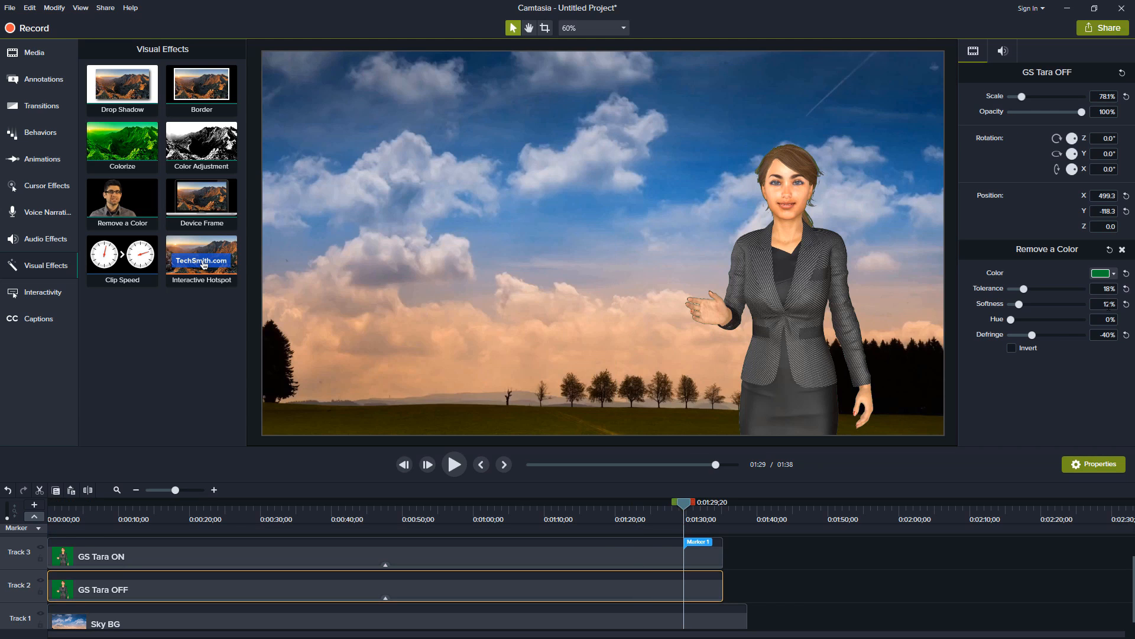
pyautogui.rightClick(1109, 308)
pyautogui.click(1087, 335)
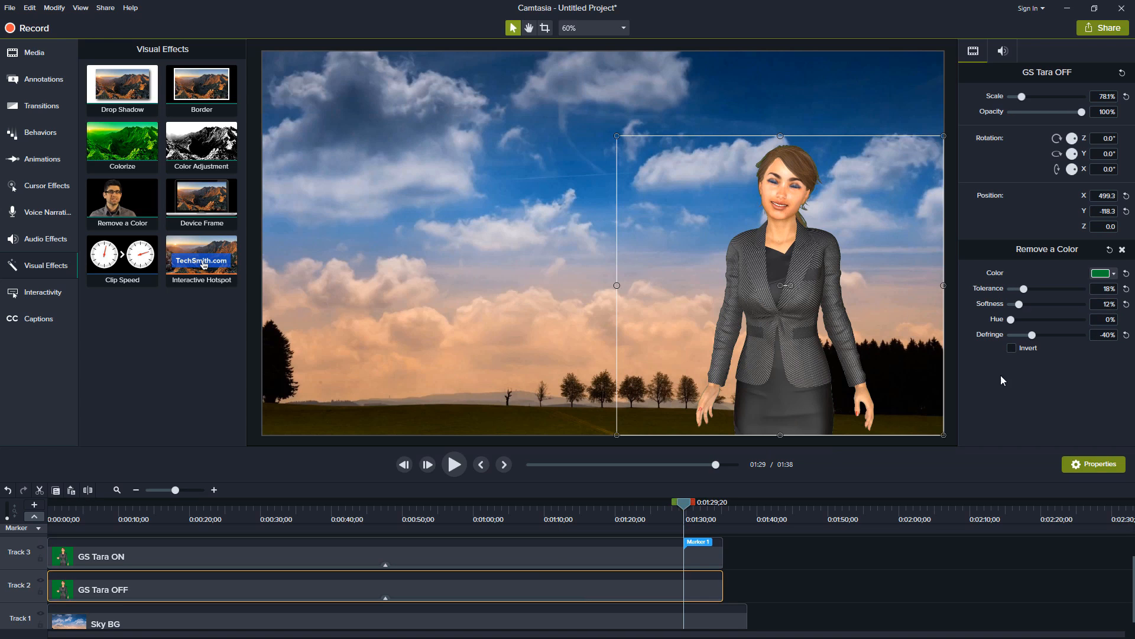
pyautogui.click(1104, 288)
pyautogui.rightClick(1105, 291)
pyautogui.write('18')
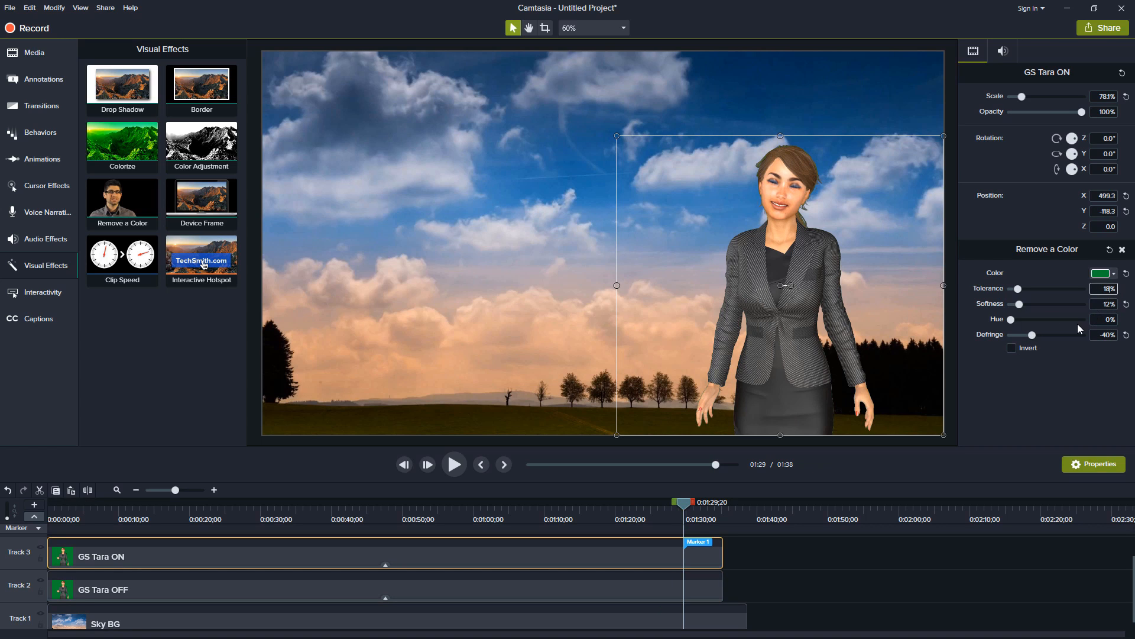
pyautogui.press('Return')
# - Delete the stray markers from Track 2 and Track 3, and select the GS Tara ON clip
pyautogui.click(615, 589)
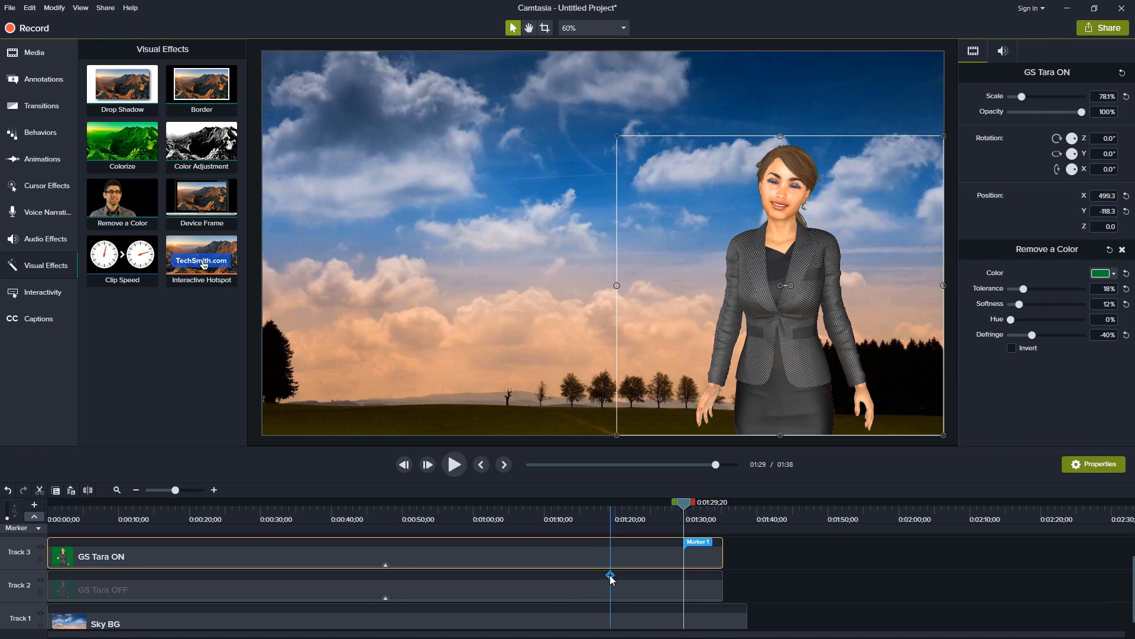
pyautogui.click(610, 574)
pyautogui.rightClick(629, 576)
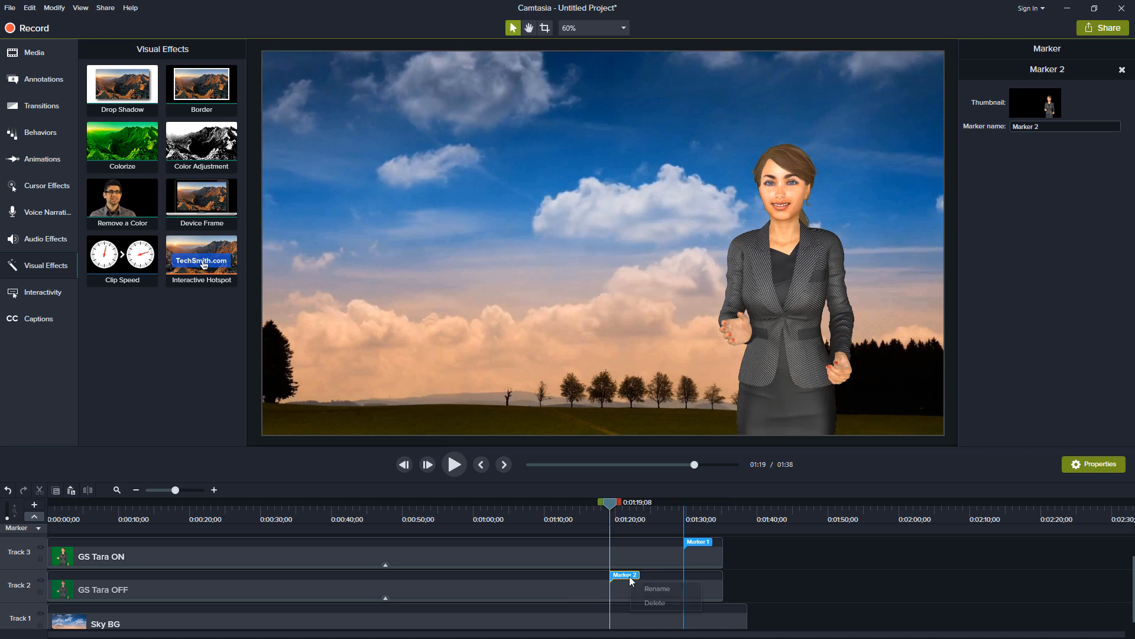
pyautogui.click(655, 602)
pyautogui.click(710, 547)
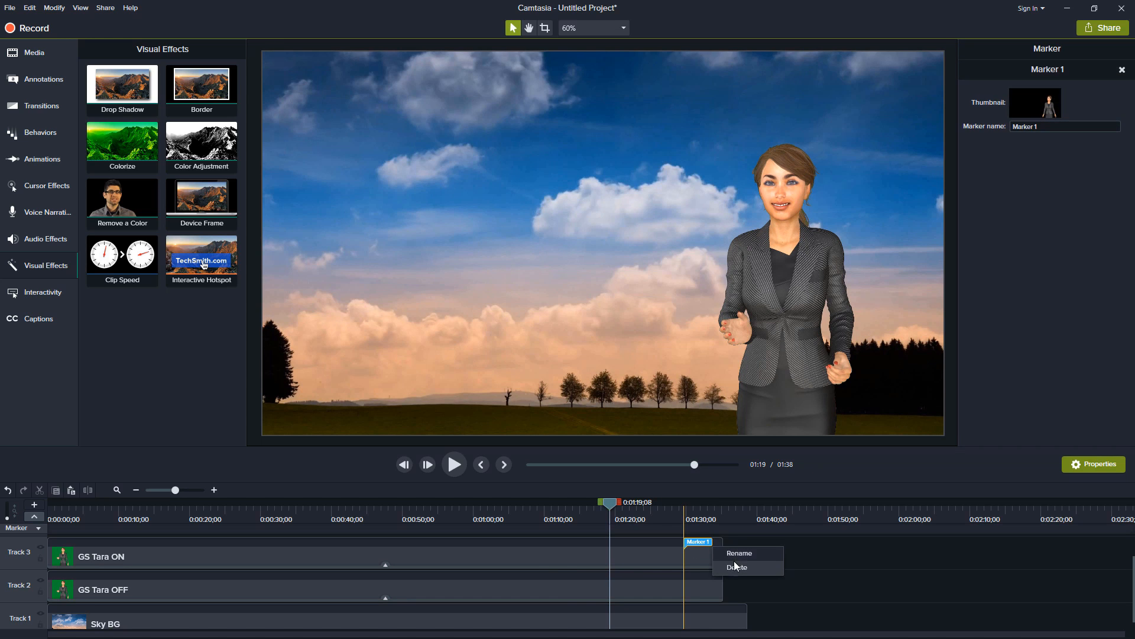
pyautogui.press('Delete')
pyautogui.click(534, 564)
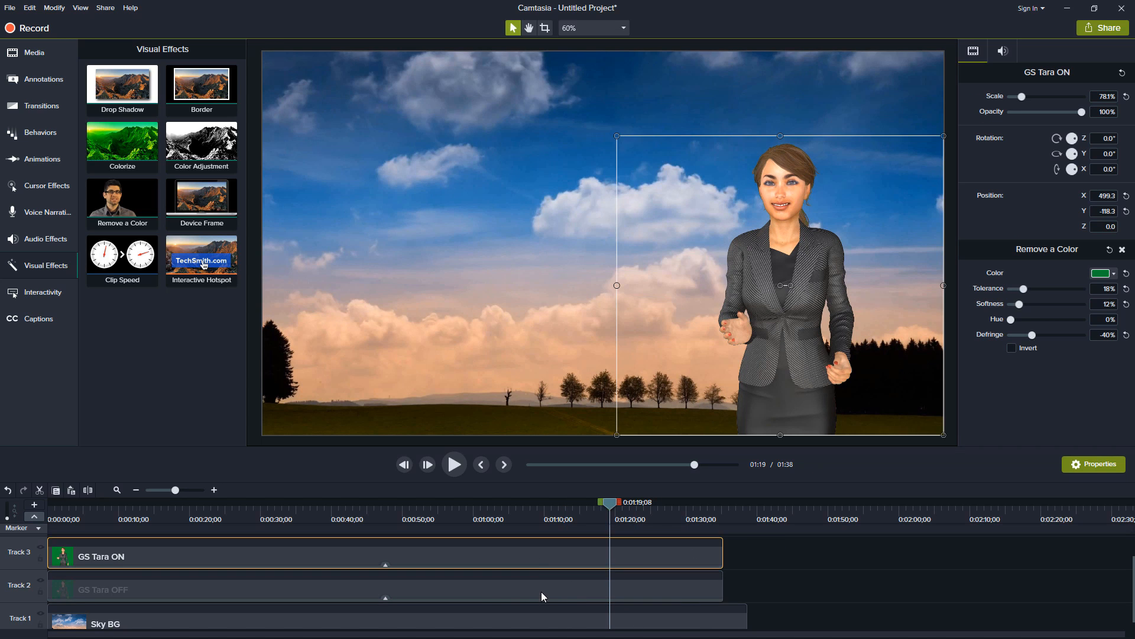
pyautogui.click(541, 591)
pyautogui.click(544, 557)
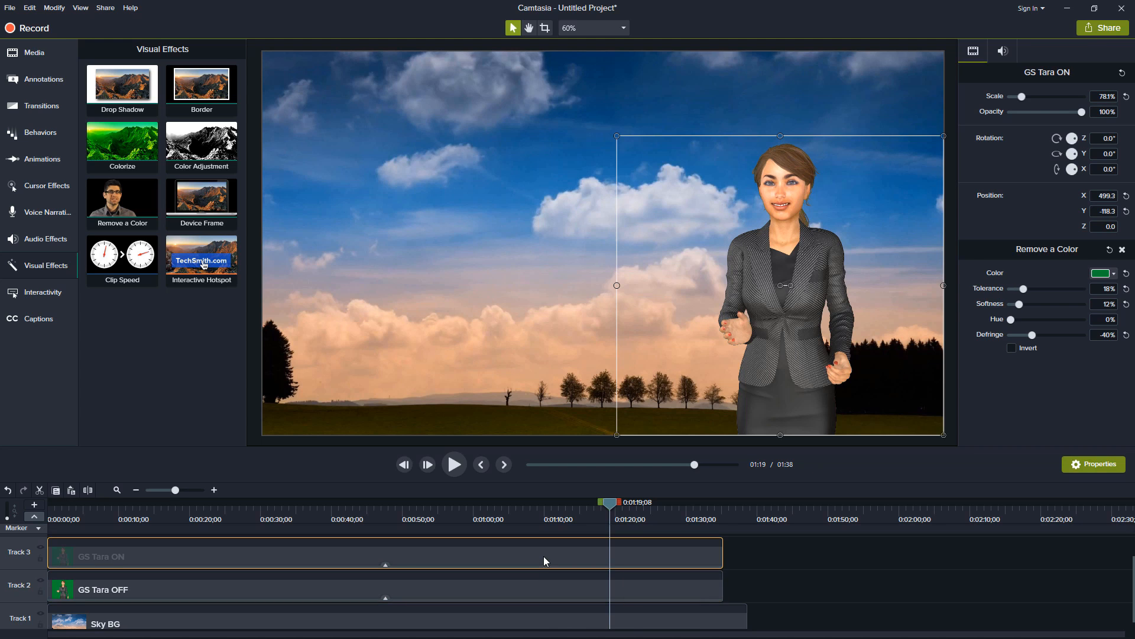
pyautogui.click(544, 582)
pyautogui.click(526, 557)
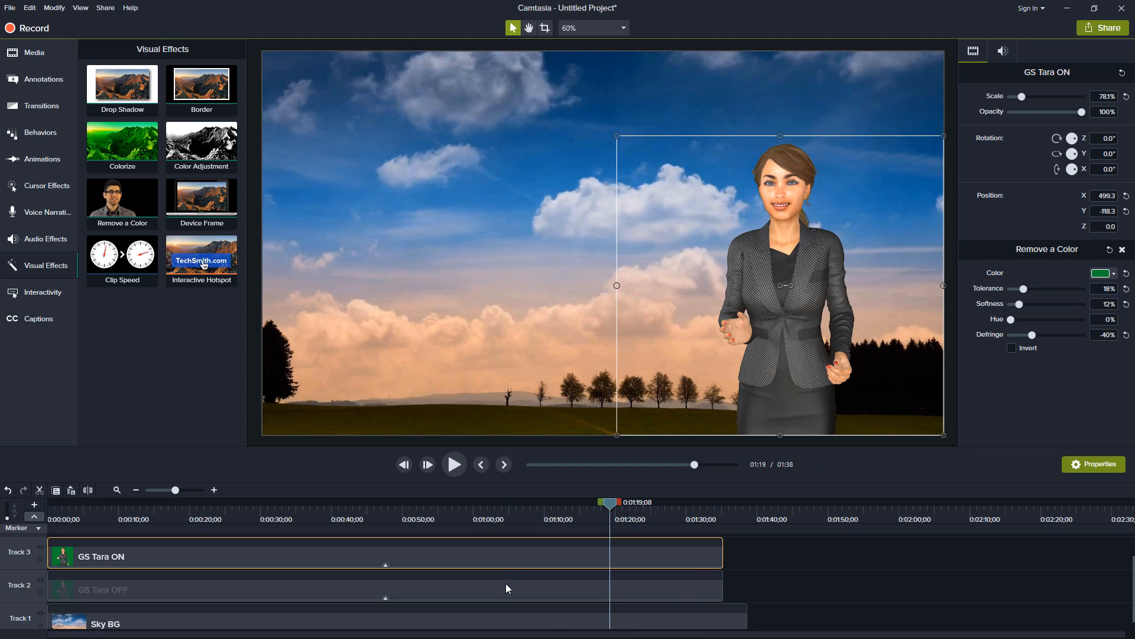
pyautogui.click(505, 583)
pyautogui.click(506, 555)
# - Return the playhead to the start of the timeline and play the composited clips
pyautogui.moveTo(609, 502); pyautogui.dragTo(51, 507)
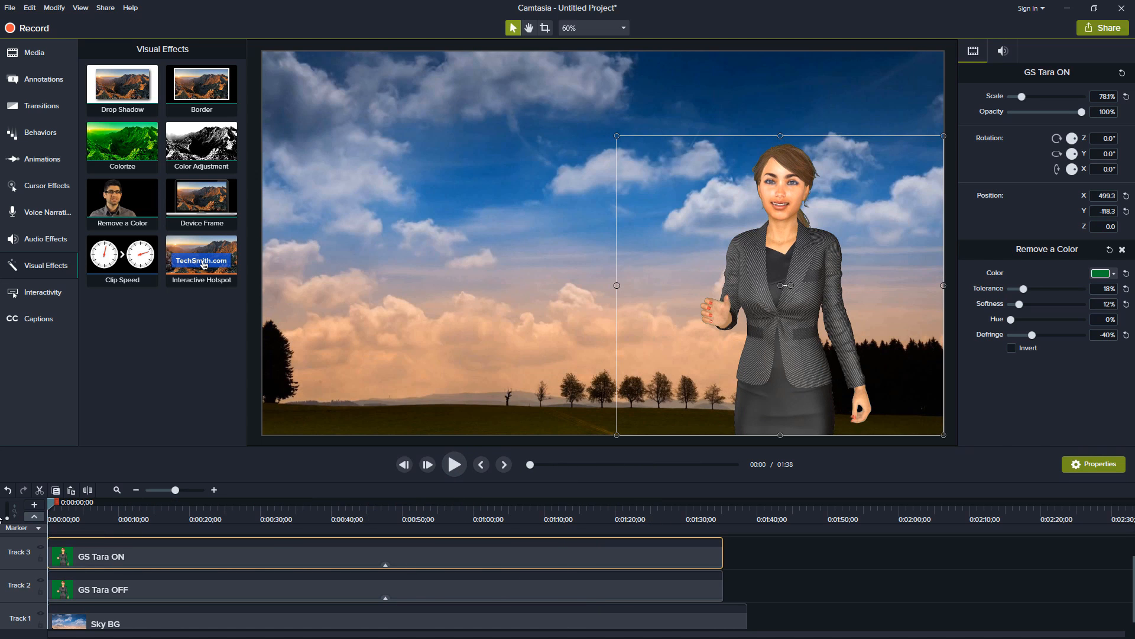
pyautogui.click(454, 465)
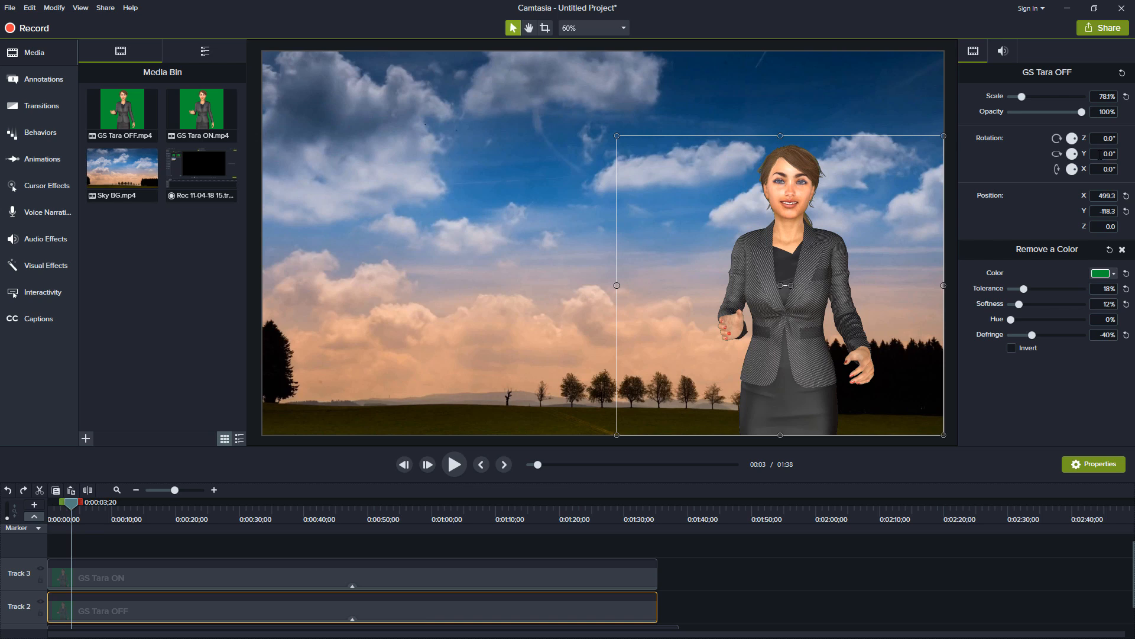
# - Mirror both the GS Tara OFF and GS Tara ON clips by setting each one's Y rotation to 180°
pyautogui.click(1100, 154)
pyautogui.write('180')
pyautogui.press('Return')
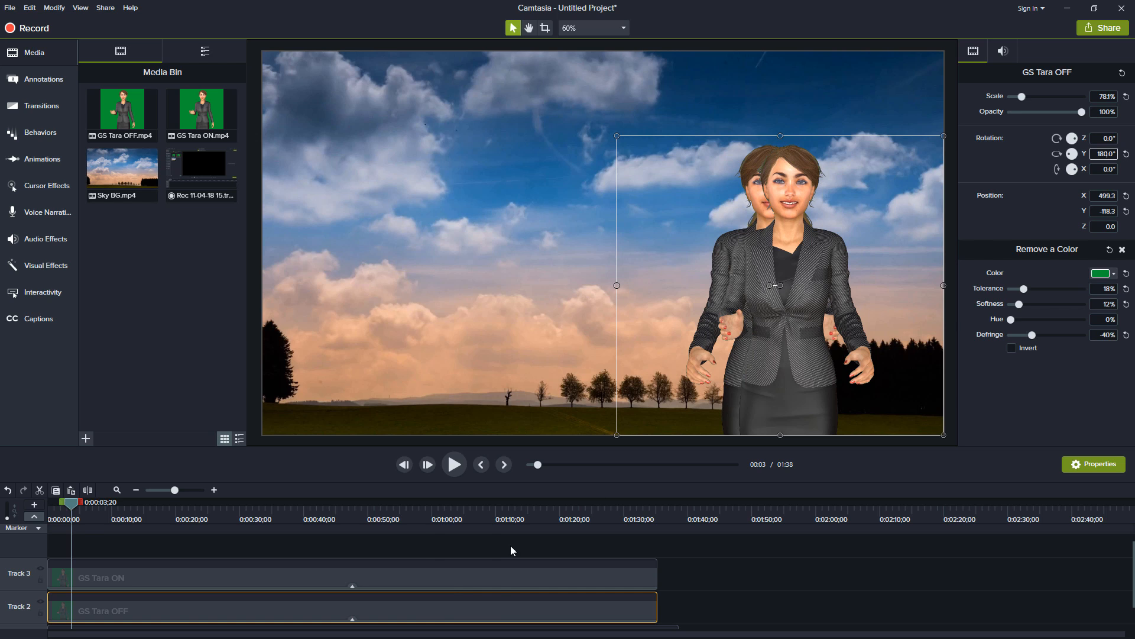
pyautogui.click(452, 583)
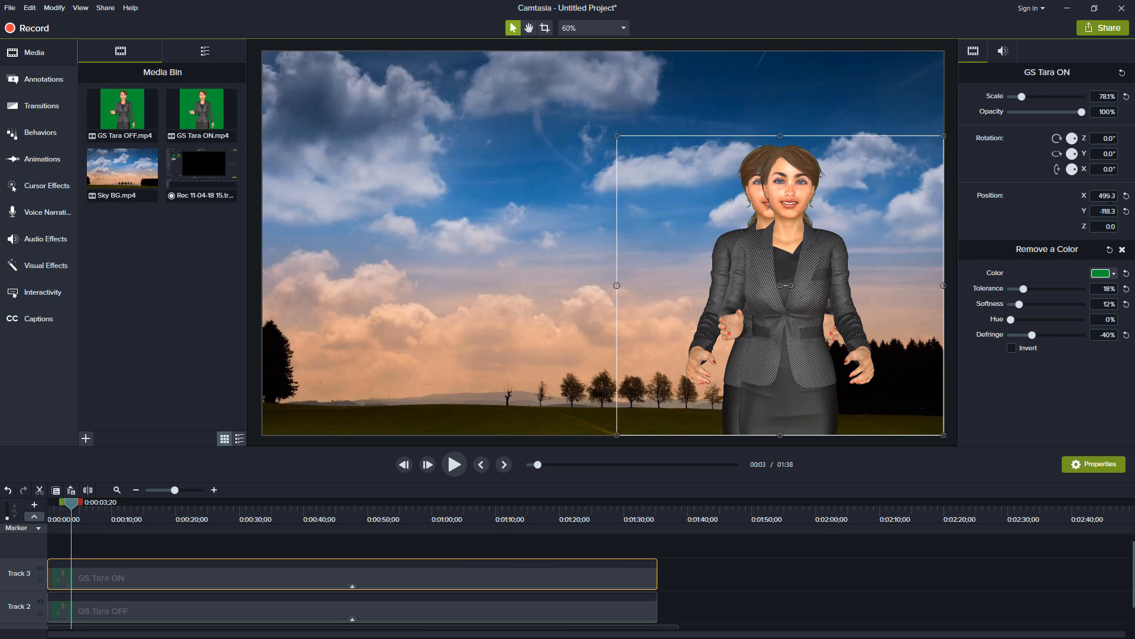
pyautogui.click(1096, 156)
pyautogui.write('1')
pyautogui.write('80')
pyautogui.press('Return')
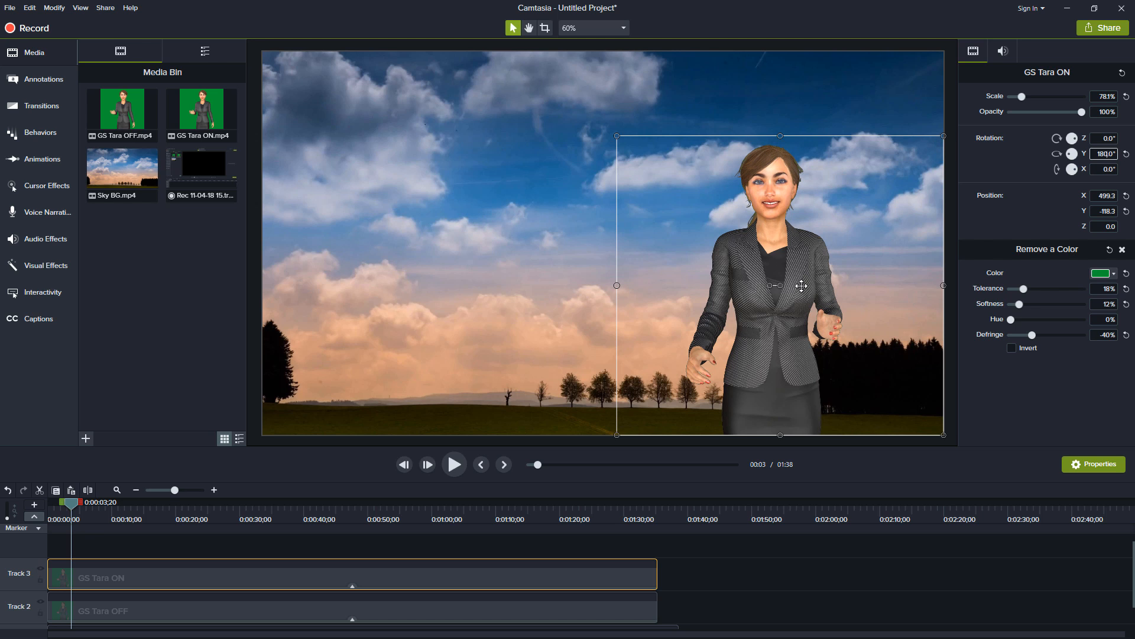
# - Move GS Tara ON to the left side of the canvas and align GS Tara OFF over it at X -632.4, Y -118.3
pyautogui.moveTo(801, 286); pyautogui.dragTo(399, 285)
pyautogui.click(766, 279)
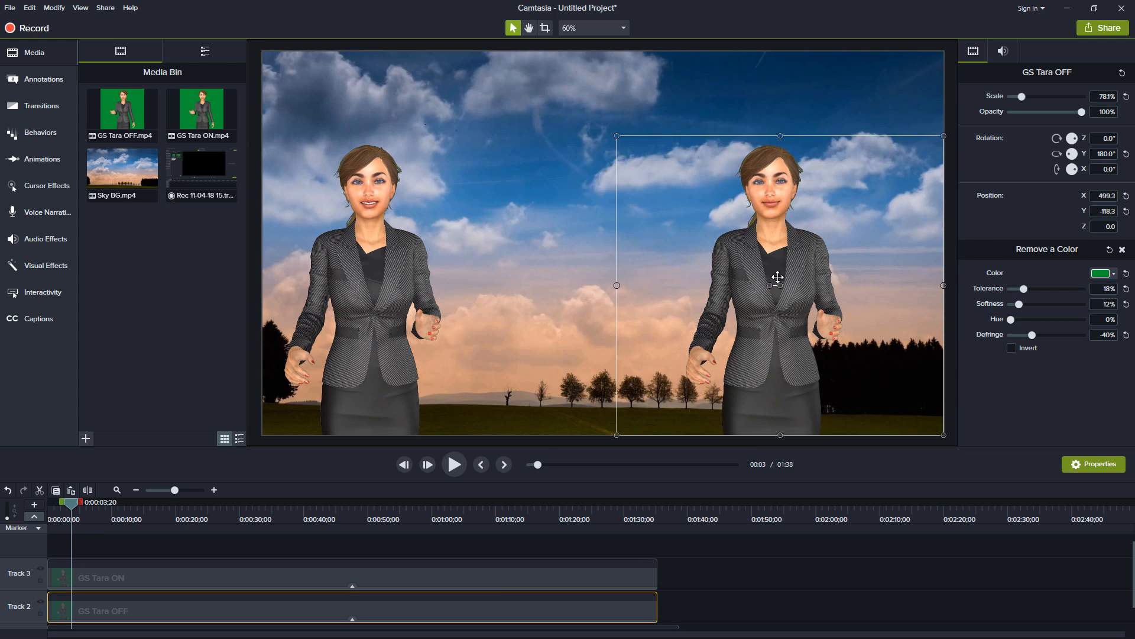
pyautogui.moveTo(784, 259); pyautogui.dragTo(384, 261)
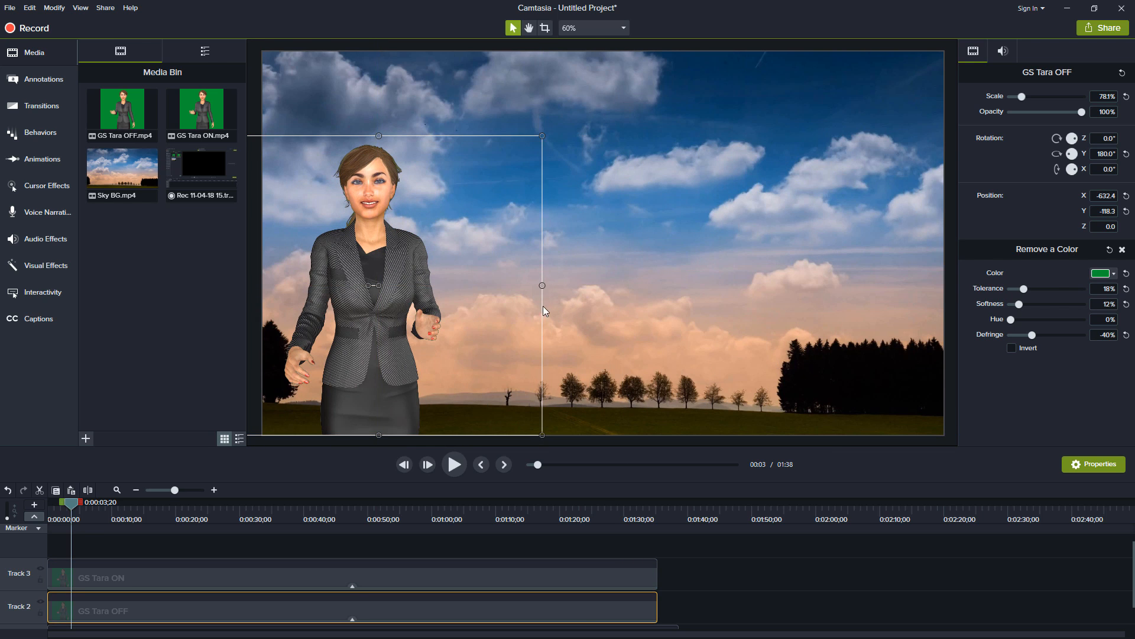